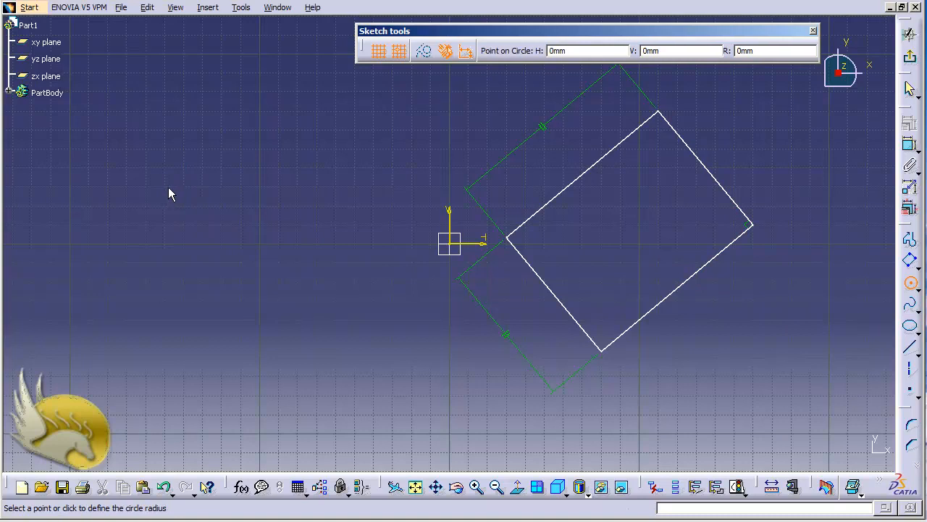
Complete the first circle with a 50 mm radius and draw a smaller circle through three points below it
{"action": "left_click", "coordinate": [216, 265]}
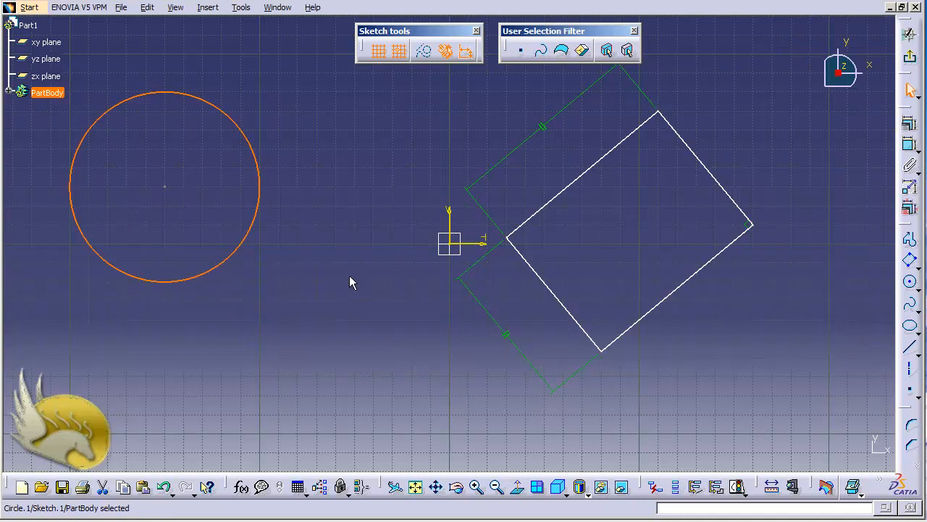
{"action": "left_click", "coordinate": [918, 288]}
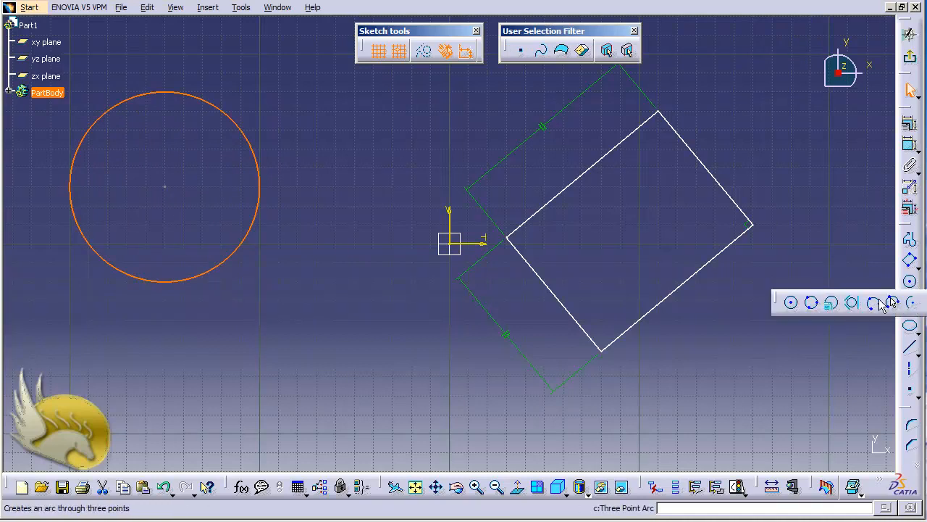
{"action": "left_click", "coordinate": [811, 303]}
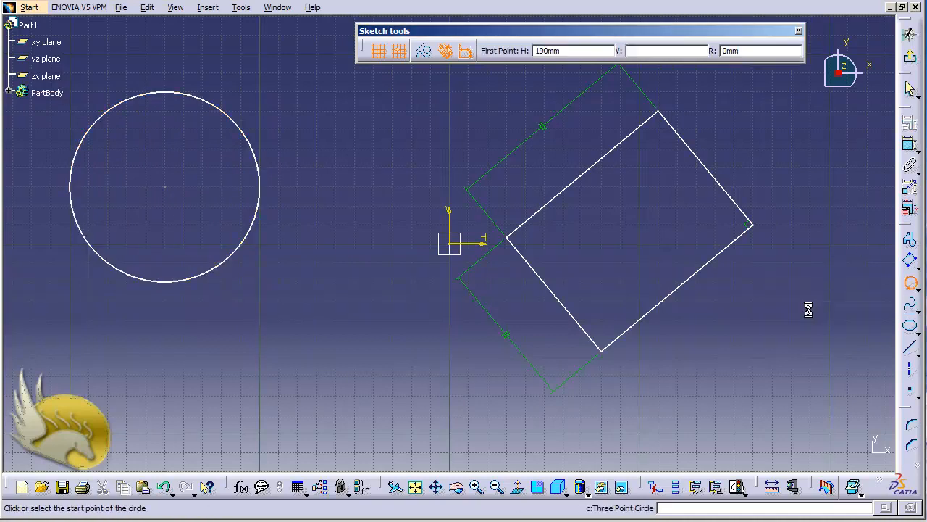
{"action": "left_click", "coordinate": [202, 357]}
{"action": "left_click", "coordinate": [236, 304]}
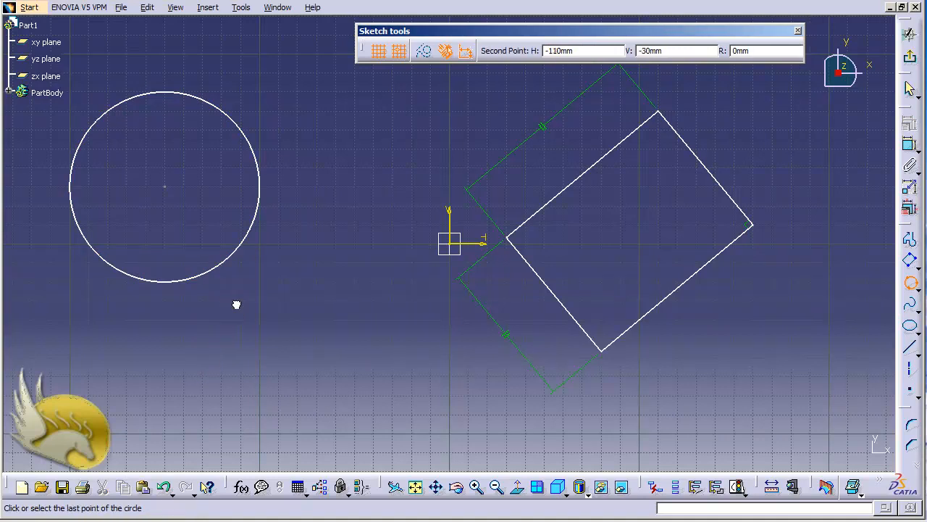
{"action": "left_click", "coordinate": [328, 389]}
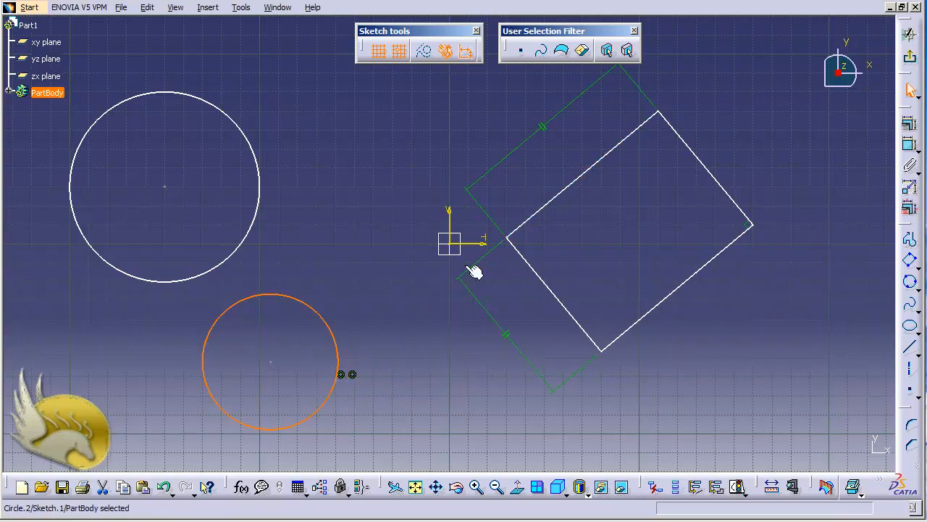
Delete the two coincidence constraints attached to the end point of the three-point circle
{"action": "left_click", "coordinate": [353, 375]}
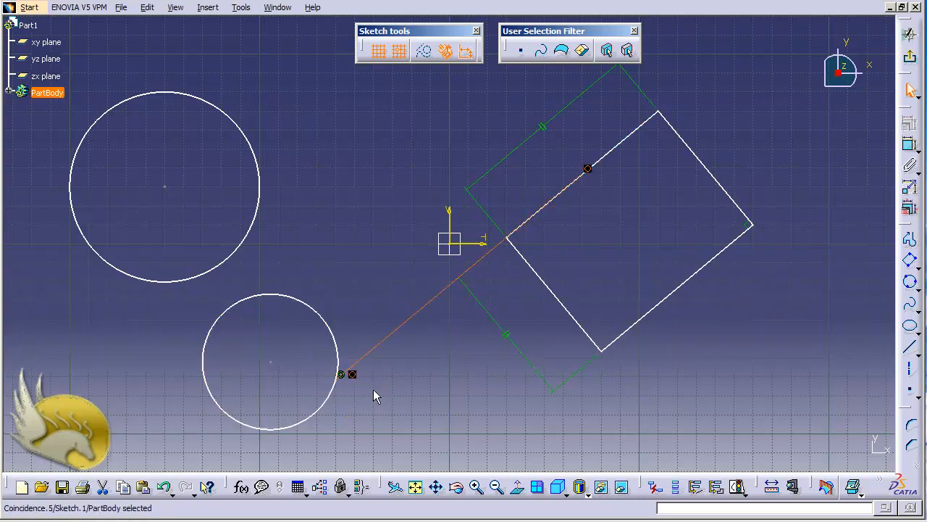
{"action": "key", "text": "Delete"}
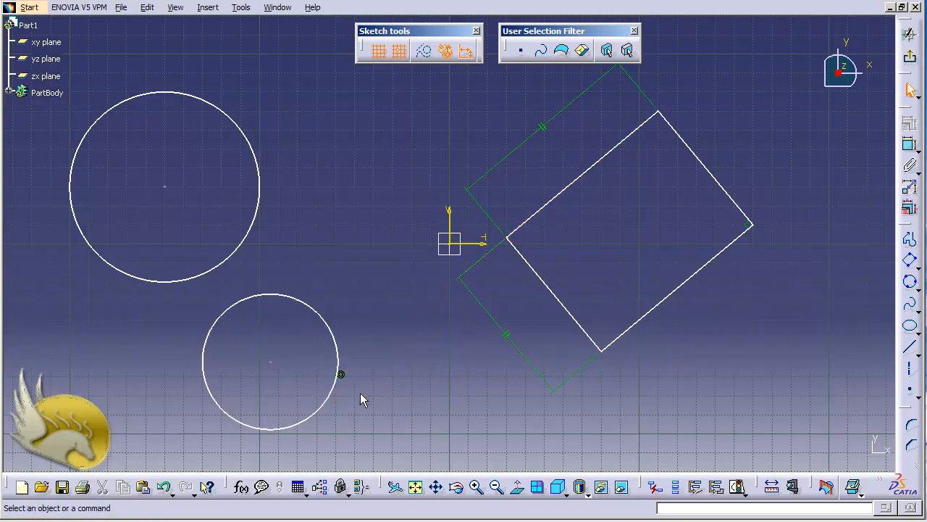
{"action": "left_click", "coordinate": [341, 375]}
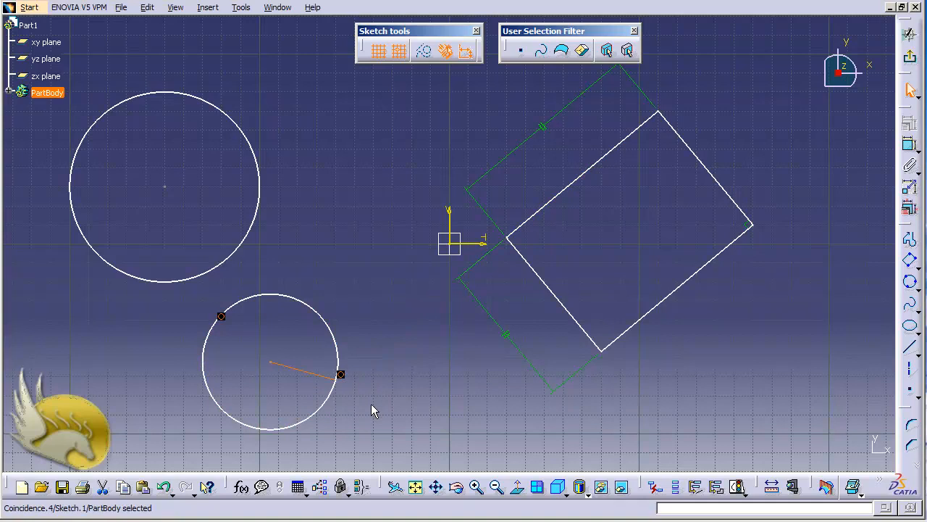
{"action": "key", "text": "Delete"}
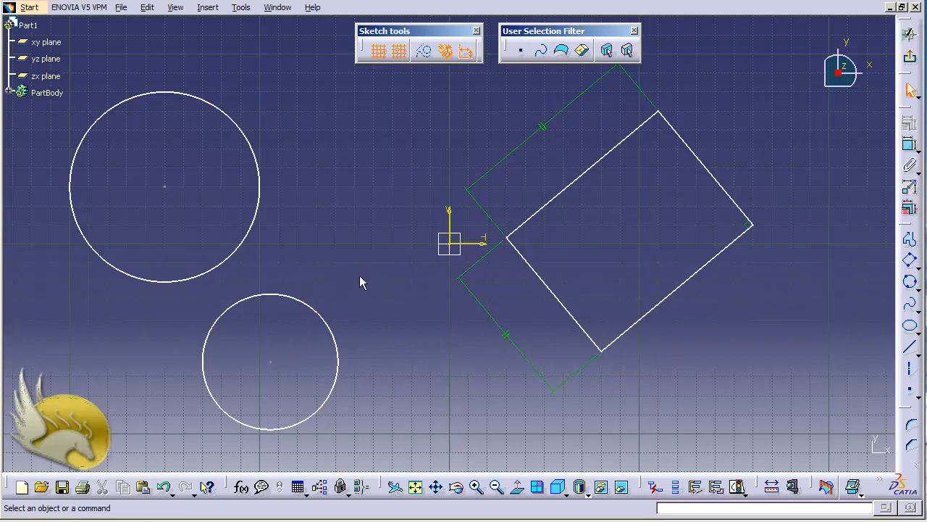
Create a circle from coordinates with its centre at H 20 mm, V 20 mm and a radius of 50 mm
{"action": "left_click", "coordinate": [207, 8]}
{"action": "mouse_move", "coordinate": [248, 61]}
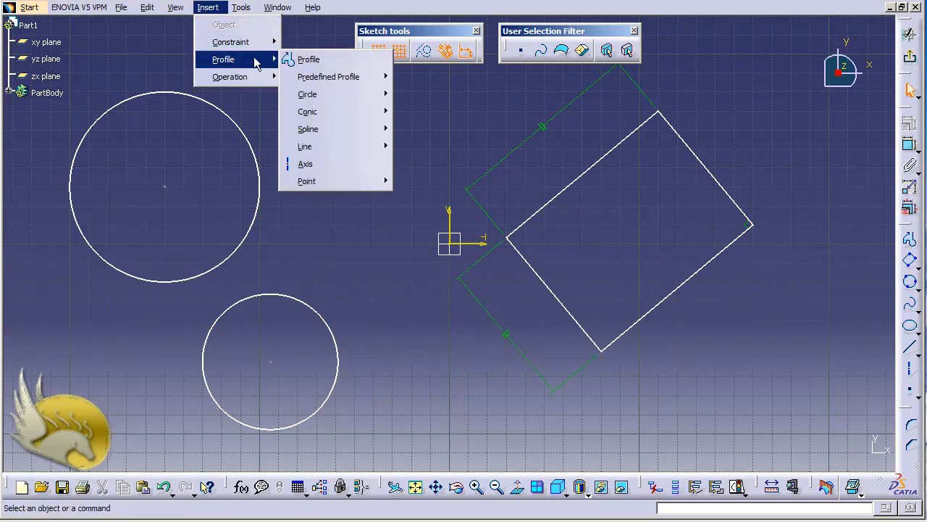
{"action": "mouse_move", "coordinate": [327, 95]}
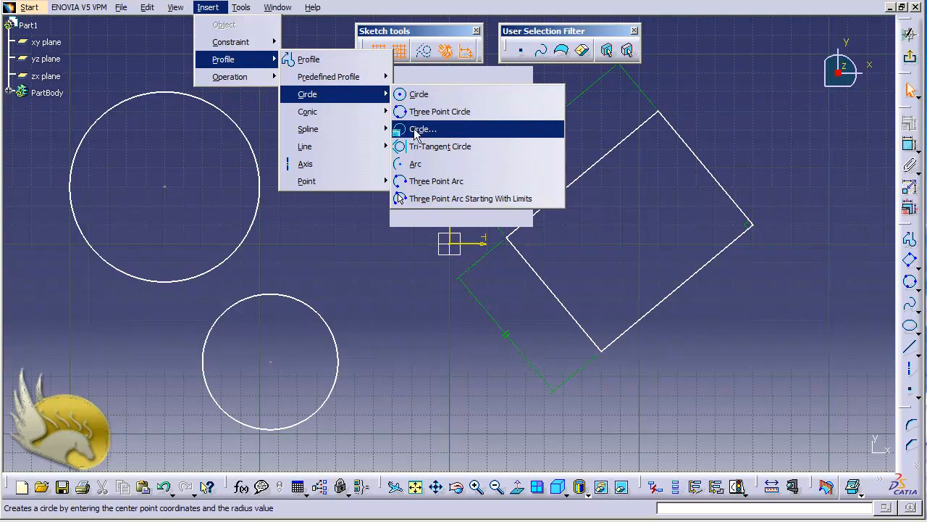
{"action": "mouse_move", "coordinate": [365, 85]}
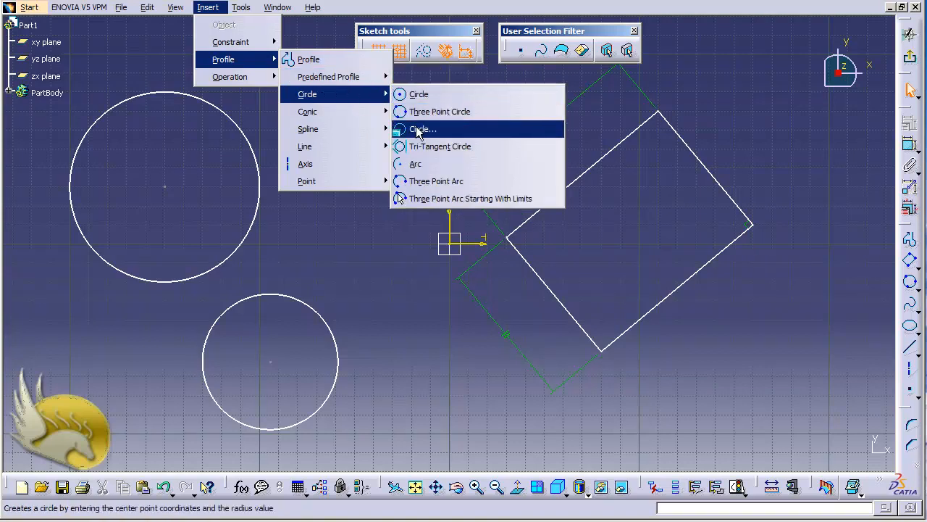
{"action": "left_click", "coordinate": [418, 130]}
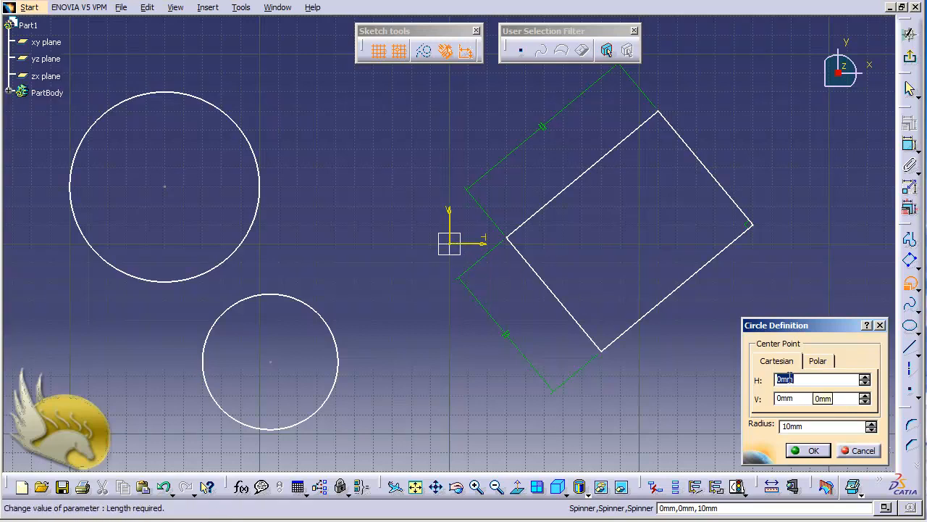
{"action": "scroll", "coordinate": [789, 378], "scroll_direction": "down", "scroll_amount": 1}
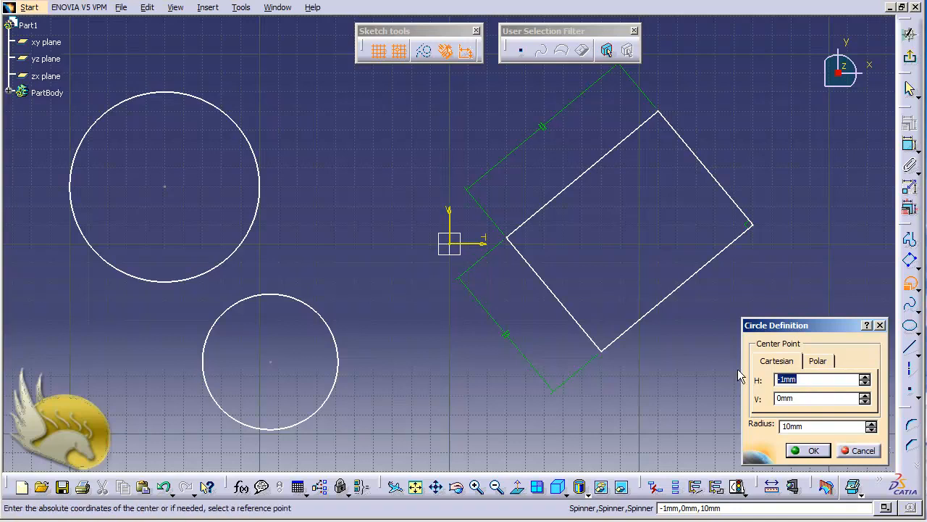
{"action": "type", "text": "20"}
{"action": "key", "text": "Tab"}
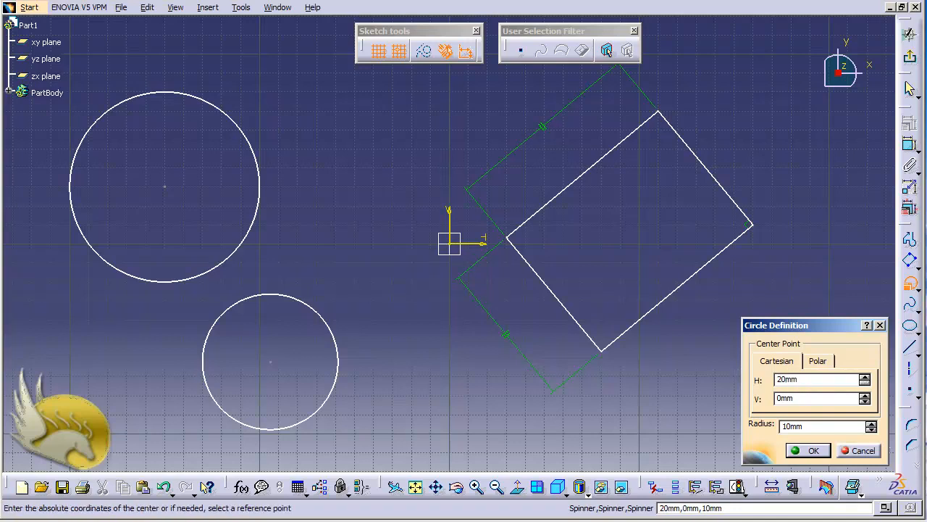
{"action": "type", "text": "20"}
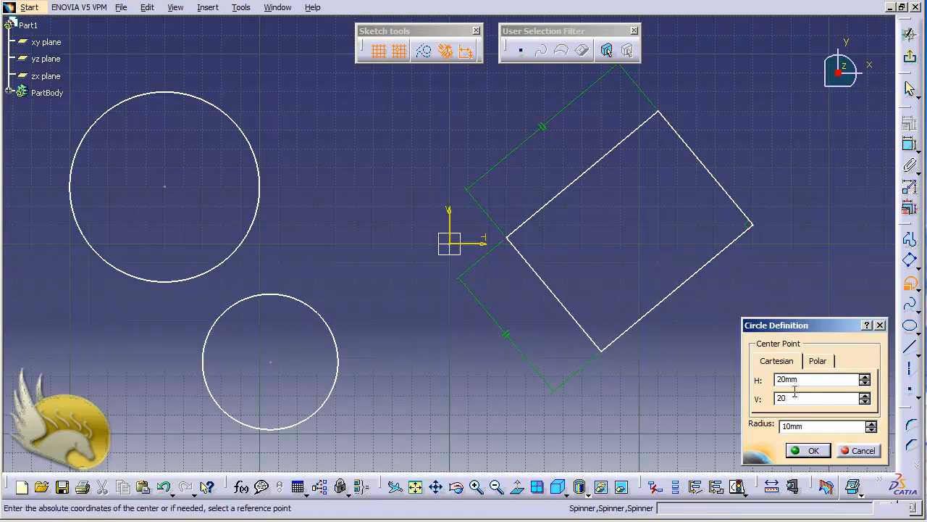
{"action": "key", "text": "Tab"}
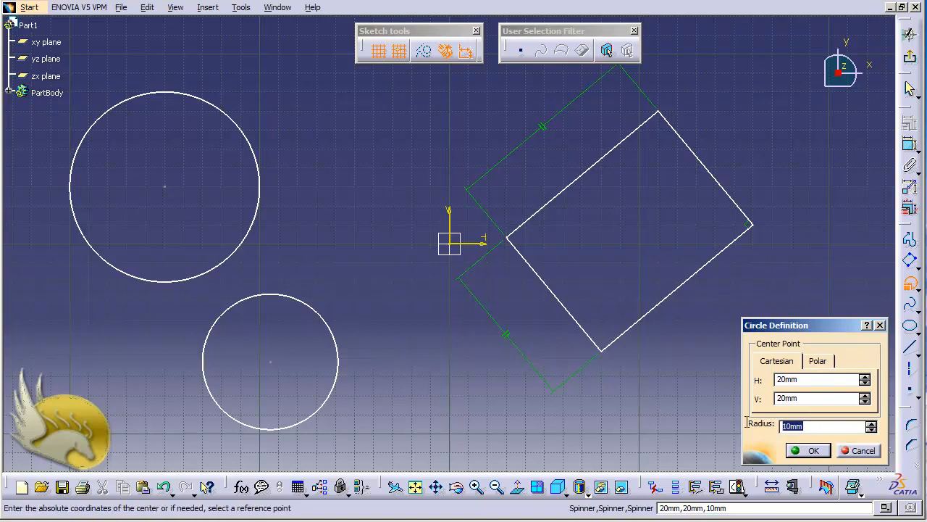
{"action": "type", "text": "50"}
{"action": "left_click", "coordinate": [819, 449]}
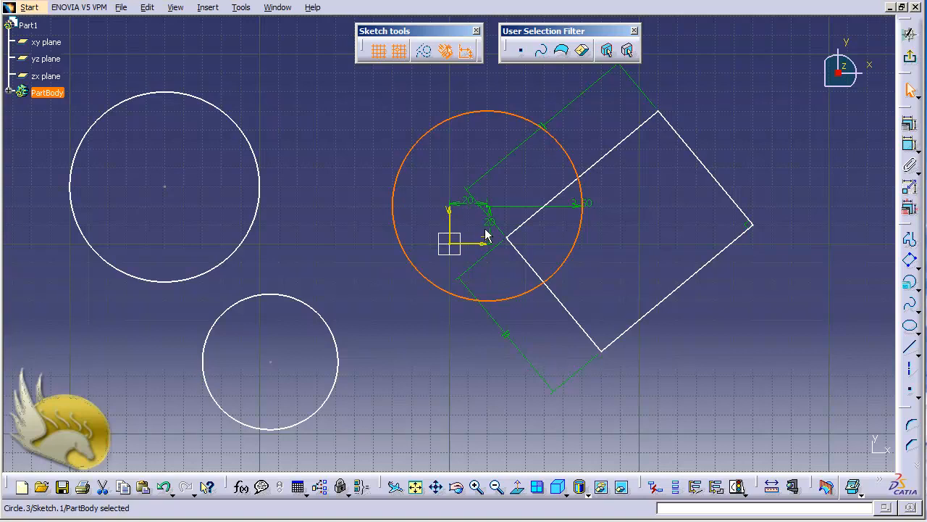
{"action": "left_click", "coordinate": [444, 292]}
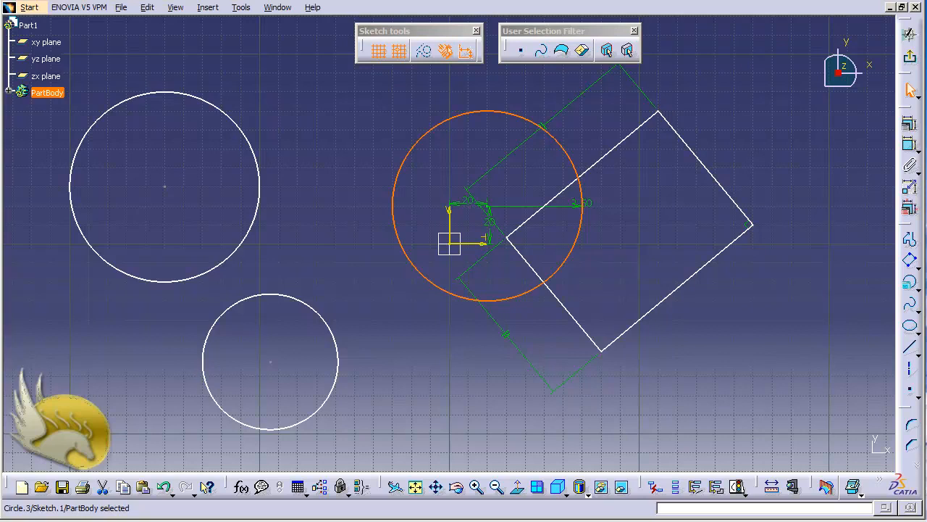
{"action": "left_click", "coordinate": [629, 376]}
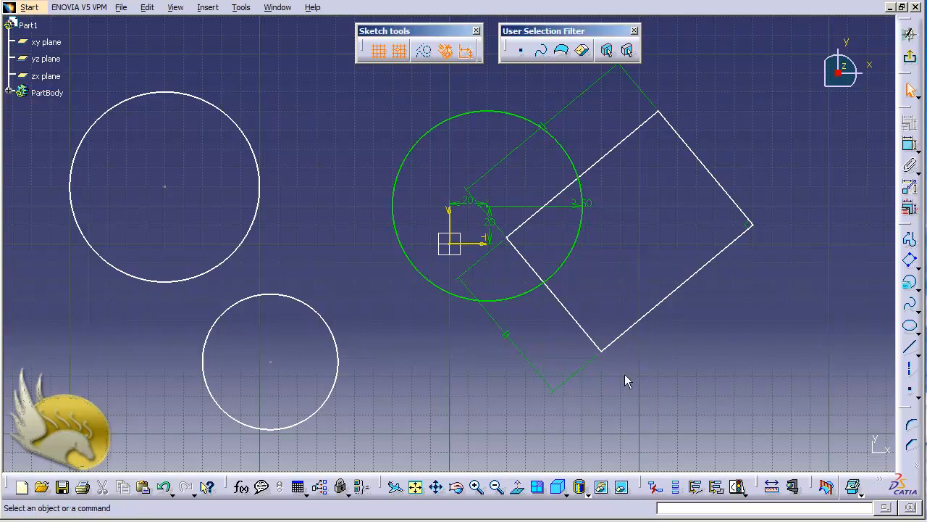
{"action": "key", "text": "ctrl+Left"}
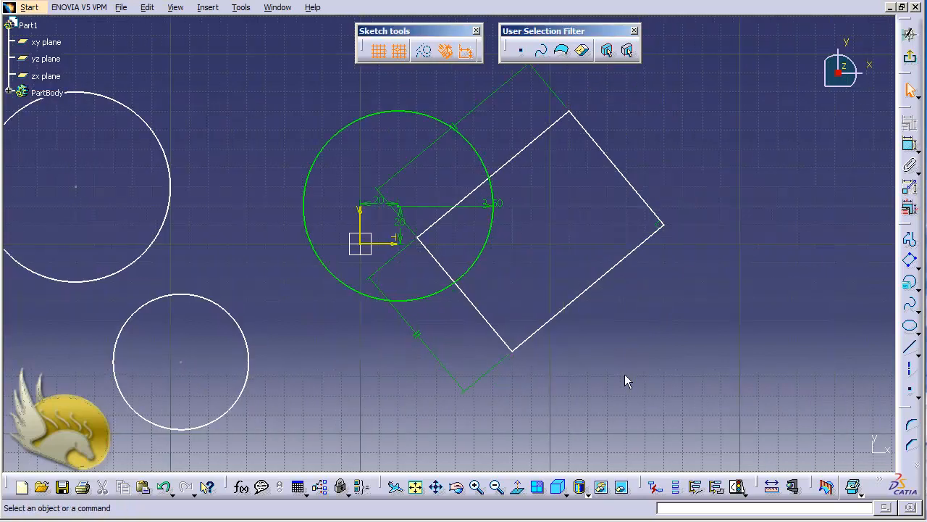
{"action": "key", "text": "ctrl+Left"}
{"action": "key", "text": "ctrl+Left"}
{"action": "key", "text": "ctrl+Left"}
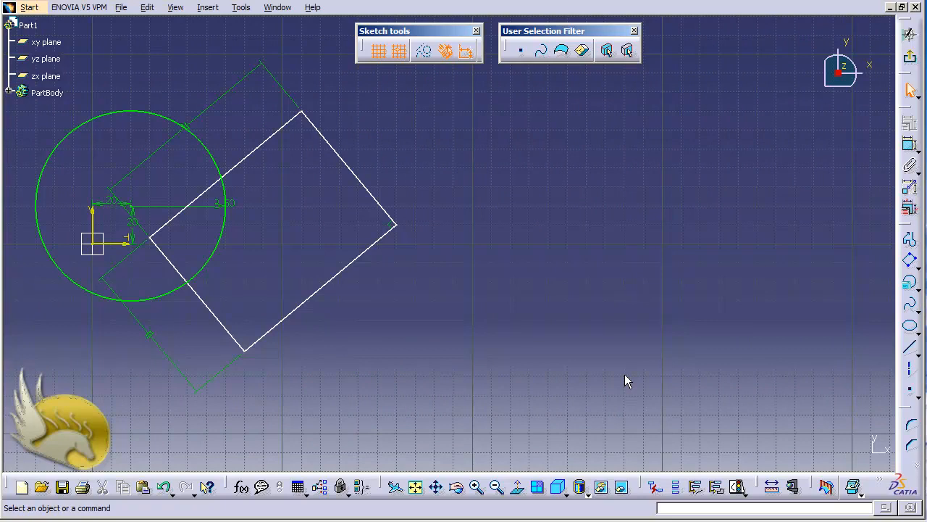
{"action": "key", "text": "ctrl+Right"}
{"action": "key", "text": "ctrl+Right"}
{"action": "key", "text": "ctrl+Right"}
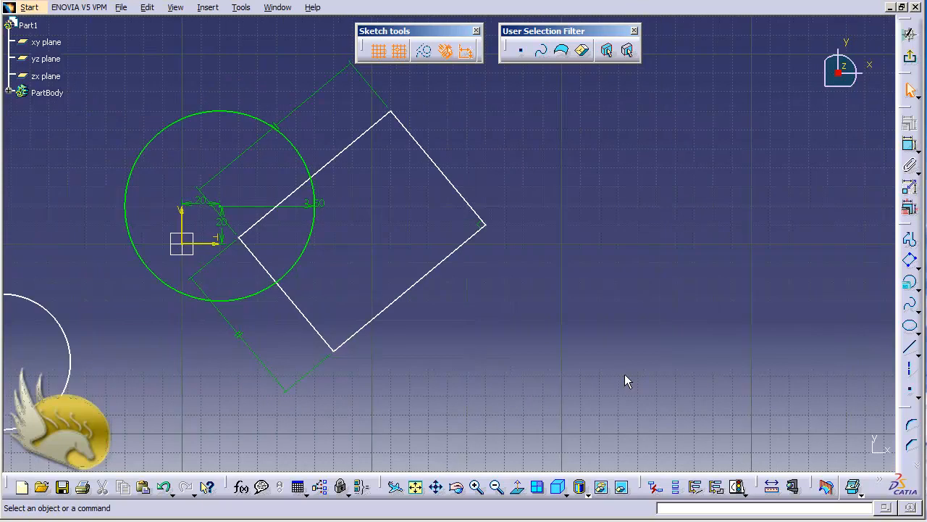
{"action": "key", "text": "ctrl+Right"}
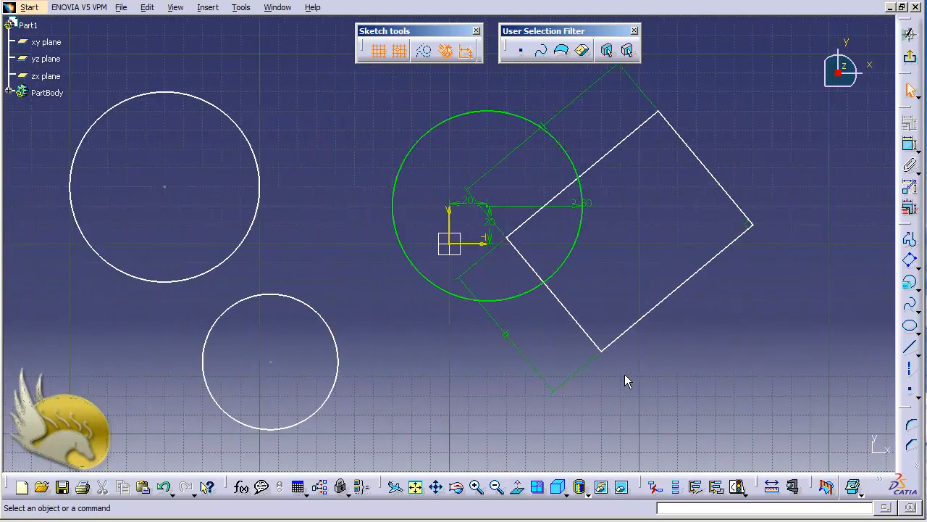
{"action": "key", "text": "ctrl+Up"}
{"action": "key", "text": "ctrl+Down"}
{"action": "key", "text": "ctrl+Left"}
{"action": "key", "text": "ctrl+Left"}
{"action": "key", "text": "ctrl+Left"}
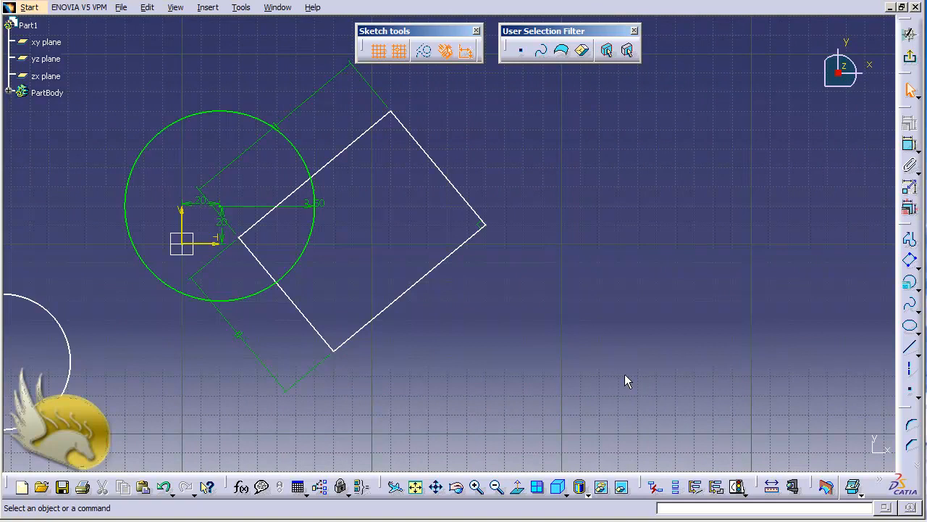
{"action": "key", "text": "ctrl+Page_Up"}
{"action": "key", "text": "ctrl+Page_Up"}
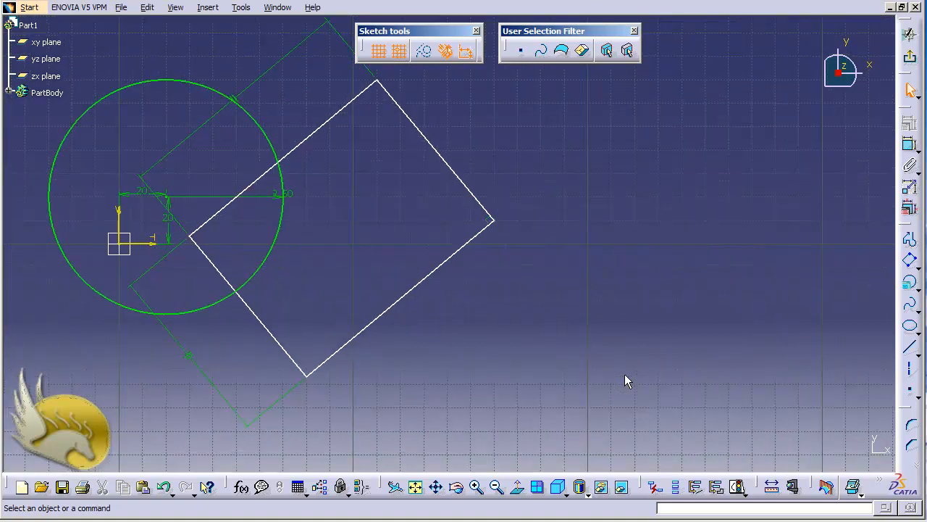
{"action": "key", "text": "ctrl+Page_Down"}
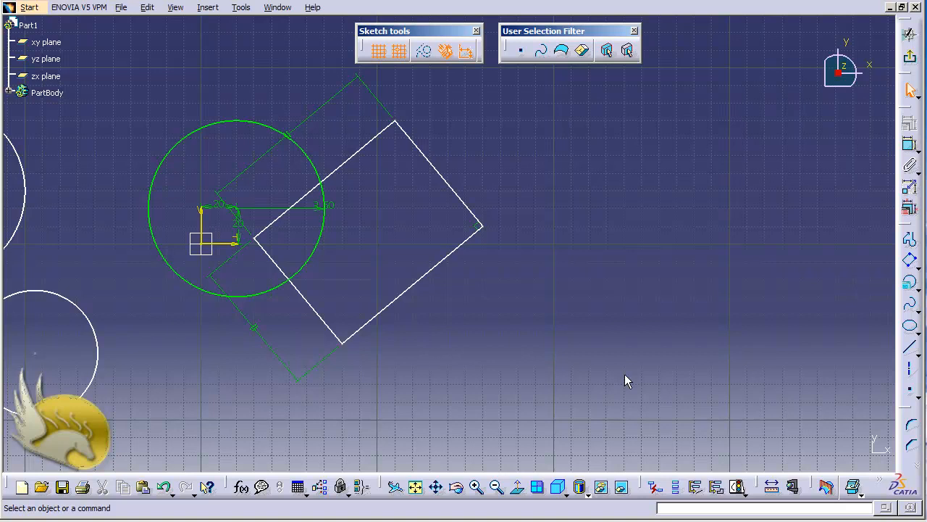
Start a profile at (260, 70) mm with a 90 mm horizontal line, a line slanting down and a vertical line ending at V -30 mm
{"action": "key", "text": "ctrl+Left"}
{"action": "key", "text": "ctrl+Left"}
{"action": "key", "text": "ctrl+Left"}
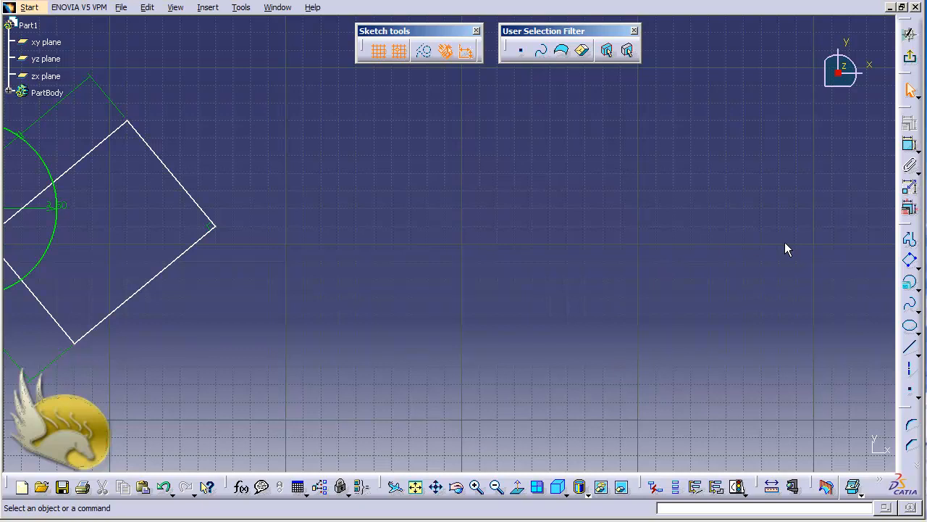
{"action": "left_click", "coordinate": [910, 242]}
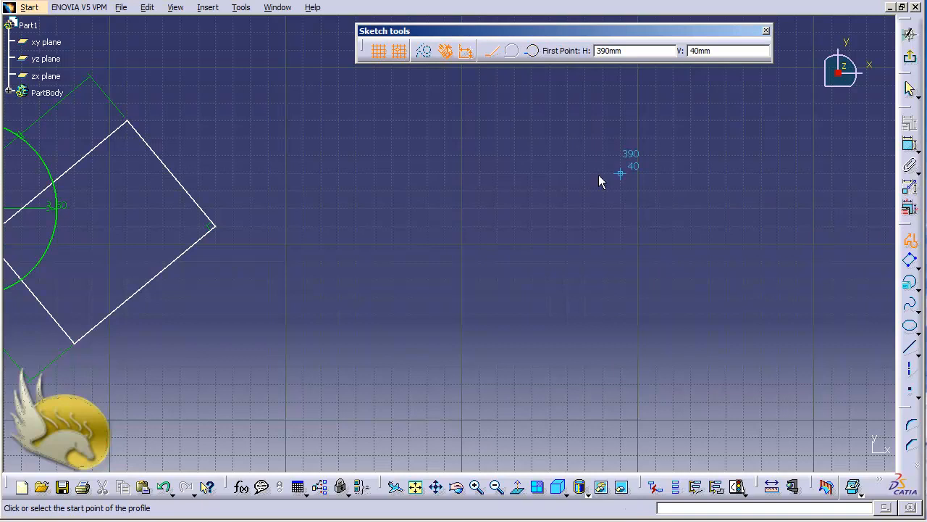
{"action": "left_click", "coordinate": [390, 121]}
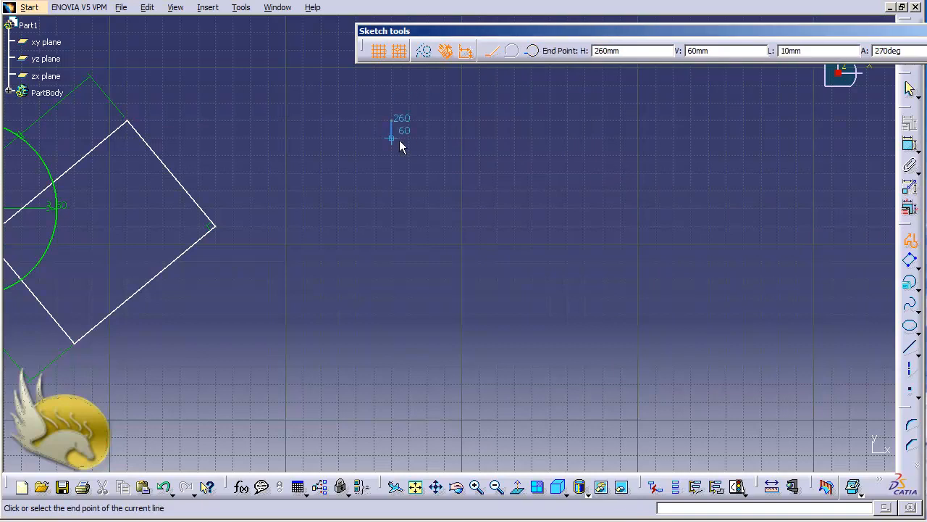
{"action": "left_click", "coordinate": [550, 120]}
{"action": "left_click", "coordinate": [609, 190]}
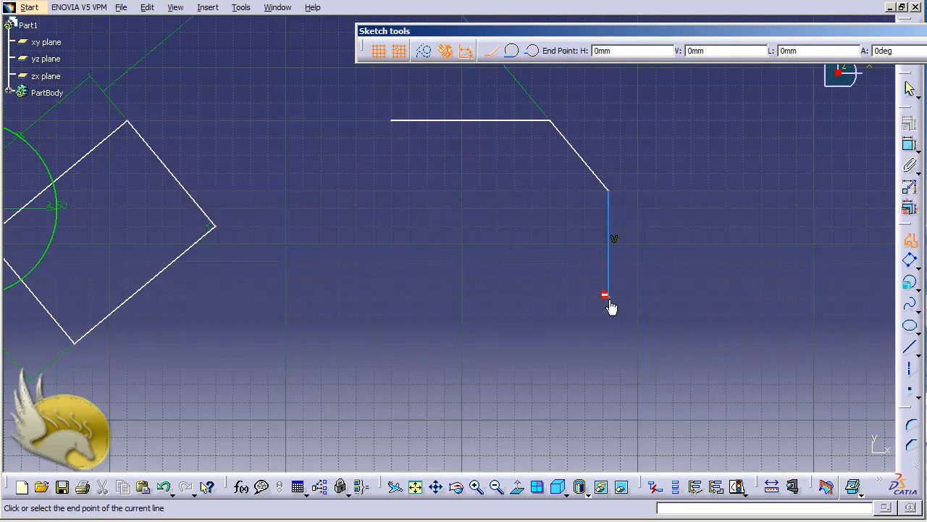
{"action": "left_click", "coordinate": [609, 295]}
Continue the profile with horizontal and vertical lines through (330, -30), (330, -70) and (280, -70) mm, ending at (280, -30) mm
{"action": "left_click", "coordinate": [515, 296]}
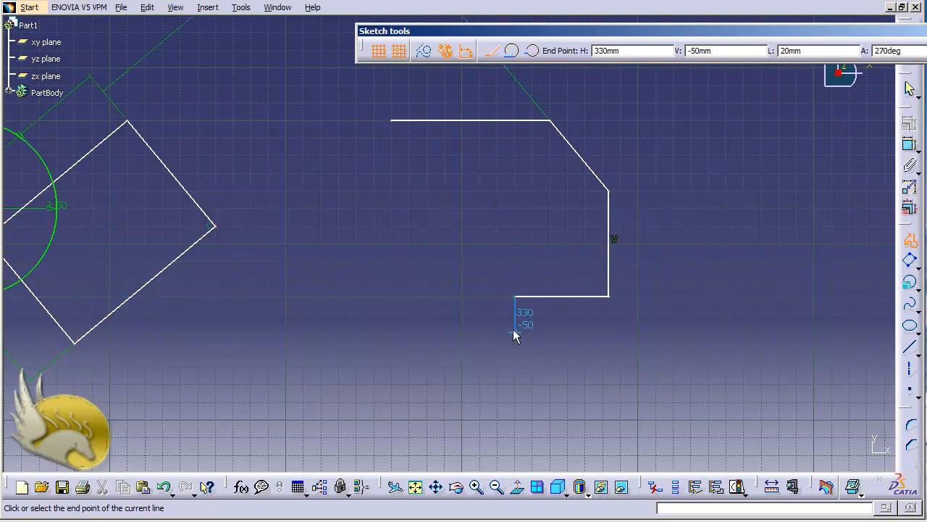
{"action": "left_click", "coordinate": [513, 367]}
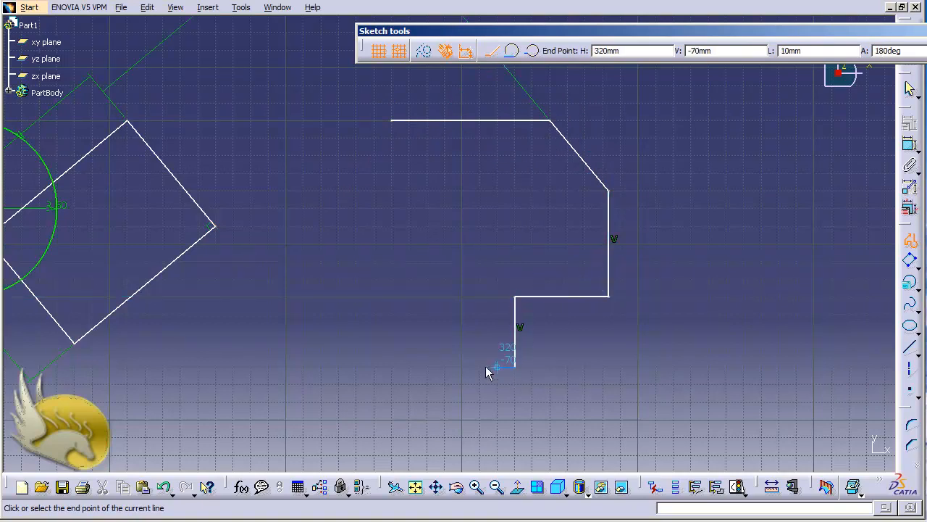
{"action": "left_click", "coordinate": [426, 366]}
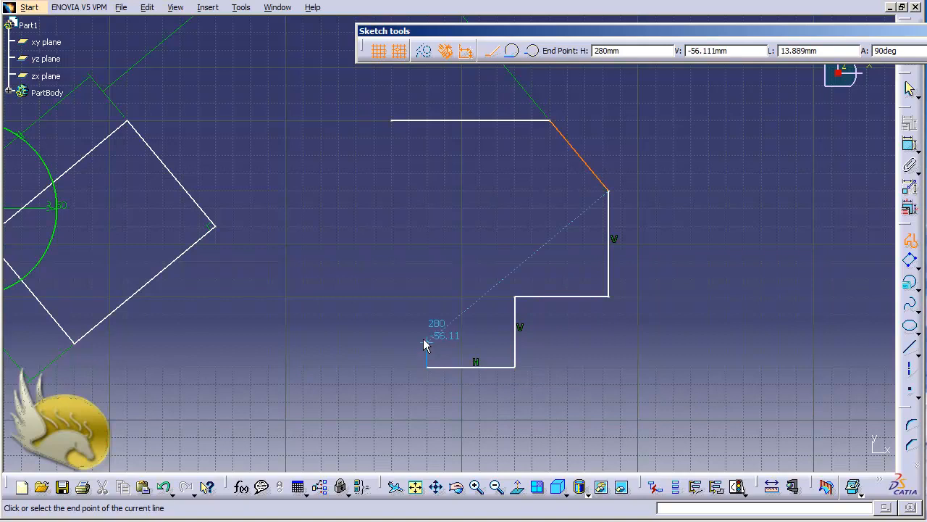
{"action": "left_click", "coordinate": [424, 298]}
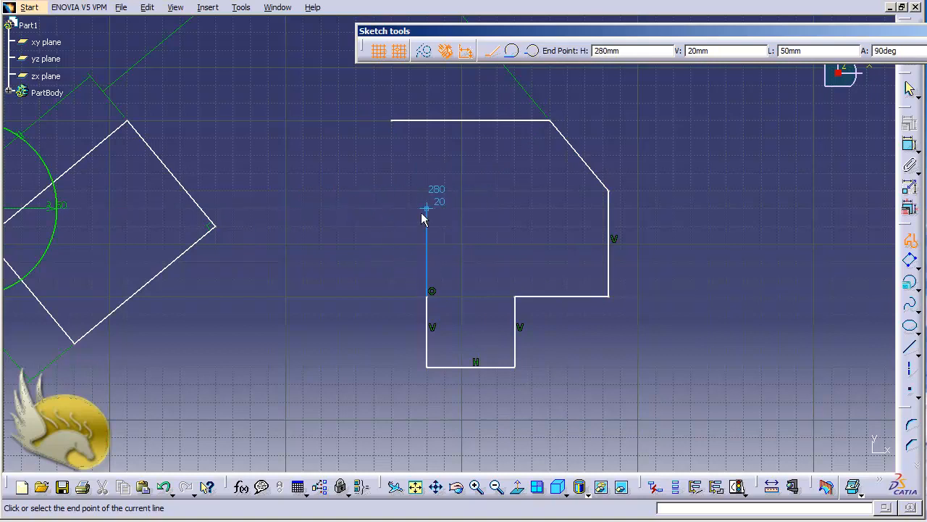
Continue the profile with a three-point arc through about (250, -30) to (240, -20) mm, and lines to (250, 0) and (230, 40) mm
{"action": "left_click", "coordinate": [534, 54]}
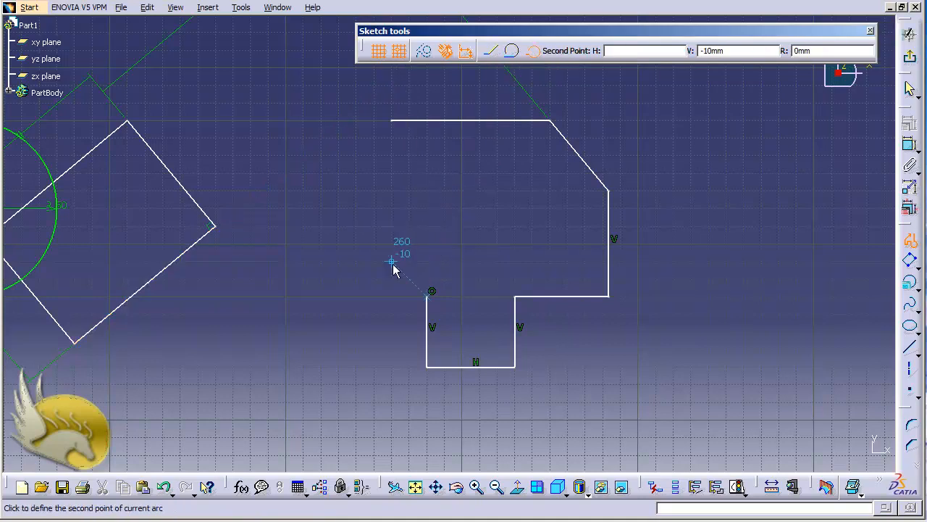
{"action": "left_click", "coordinate": [368, 296]}
{"action": "left_click", "coordinate": [357, 278]}
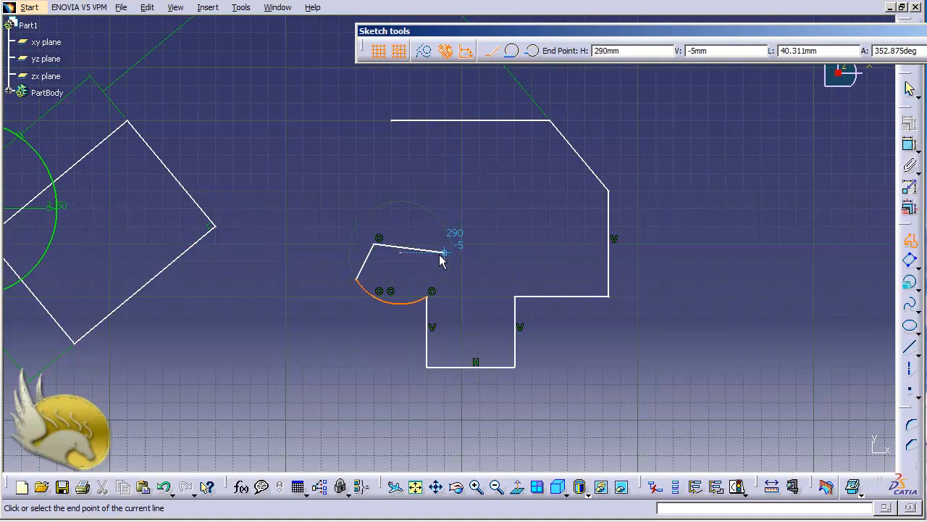
{"action": "left_click", "coordinate": [374, 240]}
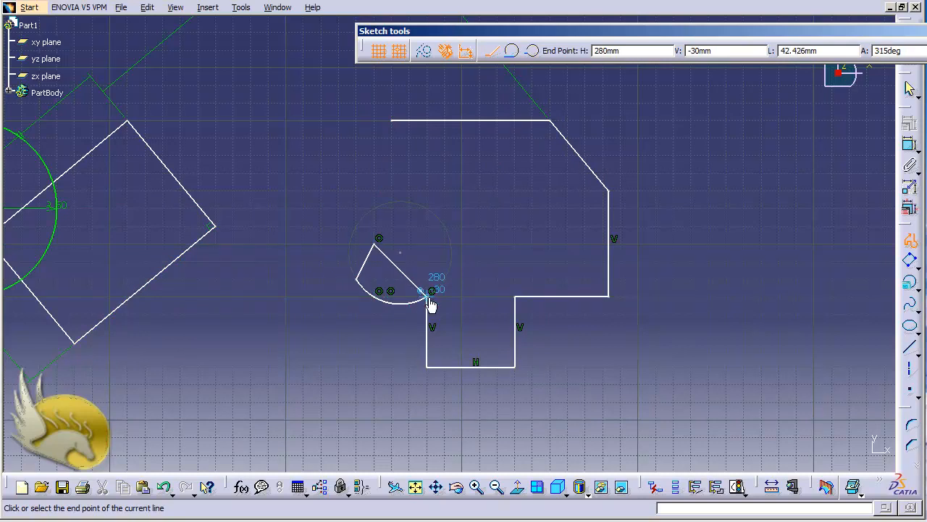
{"action": "left_click", "coordinate": [333, 167]}
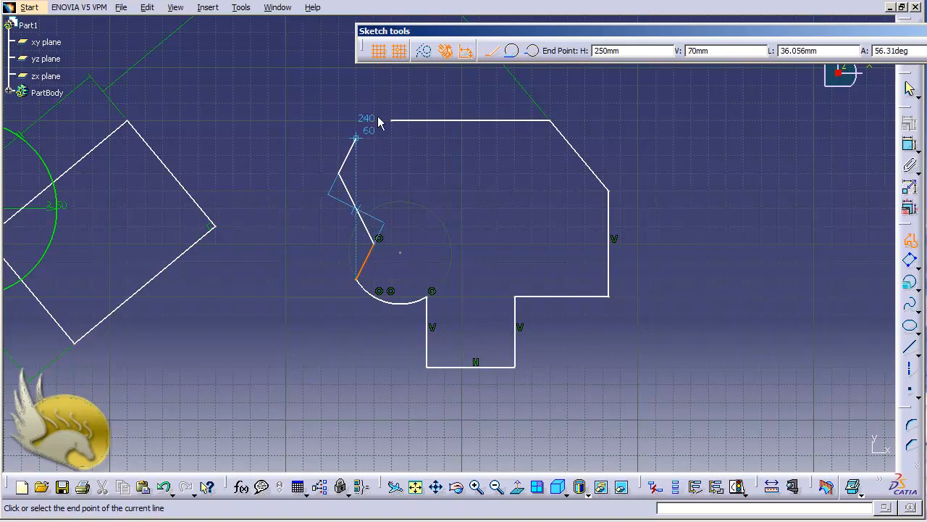
Close the profile with a tangent arc ending at V 70 mm and a short horizontal line to the start point at (260, 70) mm
{"action": "left_click", "coordinate": [512, 54]}
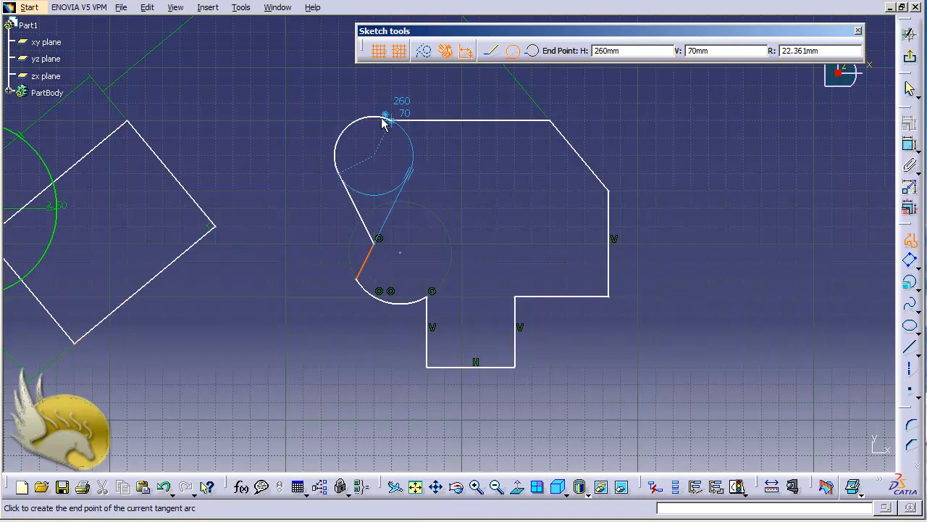
{"action": "left_click", "coordinate": [371, 121]}
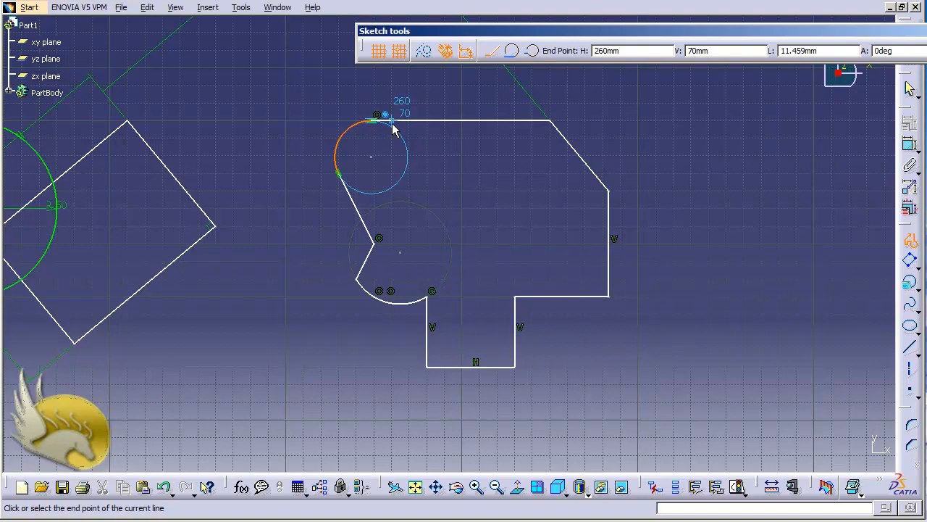
{"action": "left_click", "coordinate": [391, 123]}
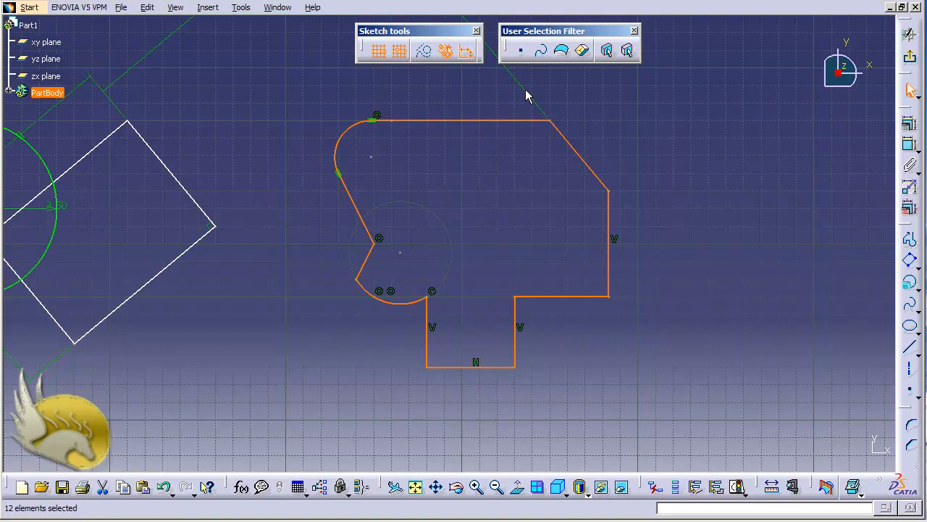
{"action": "key", "text": "Escape"}
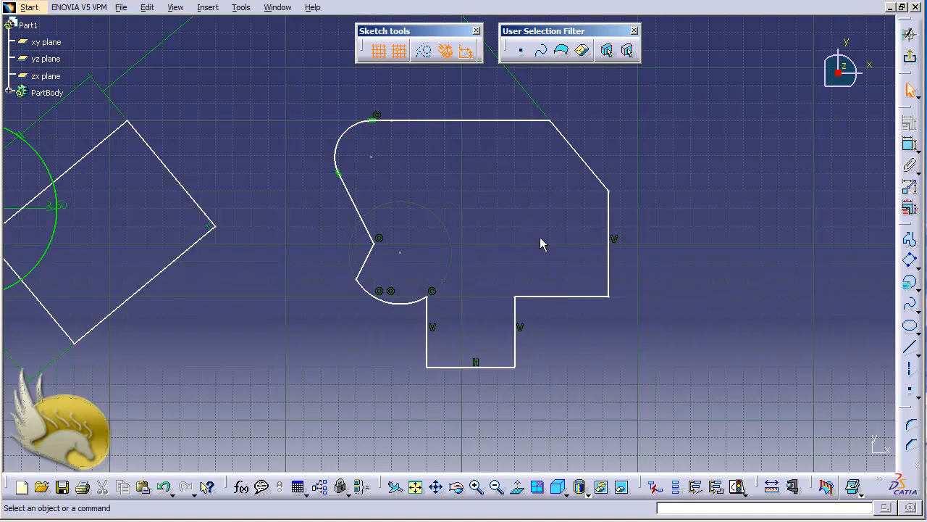
Delete the parallelism constraint between the profile's slanted upper line and the side of the tilted rectangle
{"action": "key", "text": "ctrl+Page_Down"}
{"action": "key", "text": "ctrl+Page_Down"}
{"action": "key", "text": "ctrl+Page_Down"}
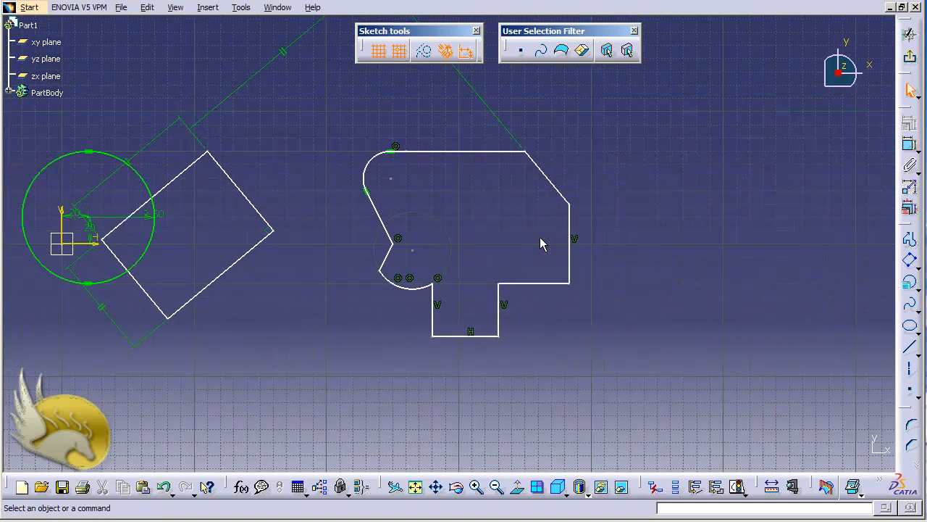
{"action": "scroll", "coordinate": [539, 236], "scroll_direction": "up", "scroll_amount": 2}
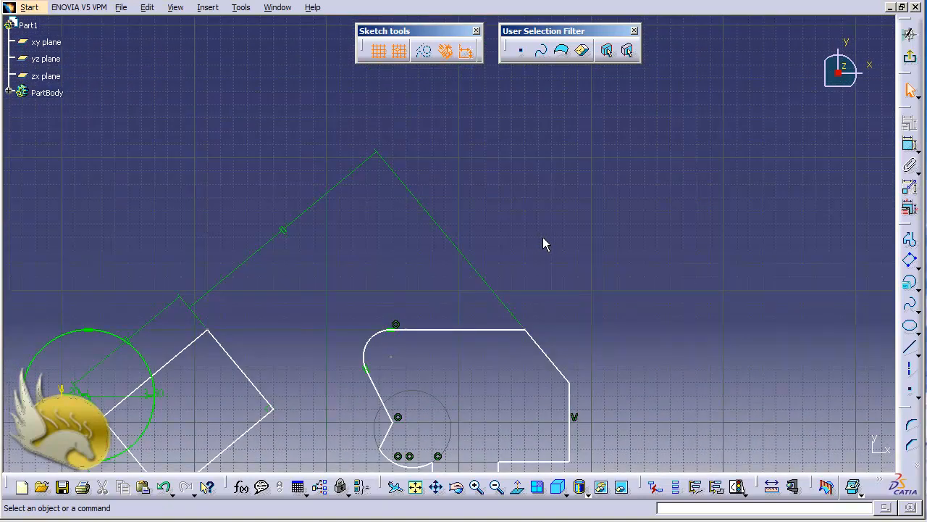
{"action": "left_click", "coordinate": [286, 236]}
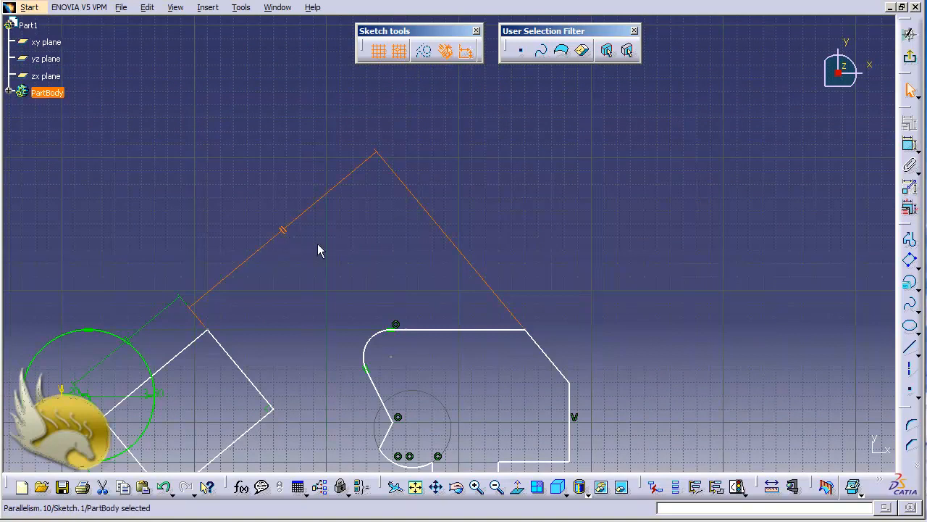
{"action": "key", "text": "Delete"}
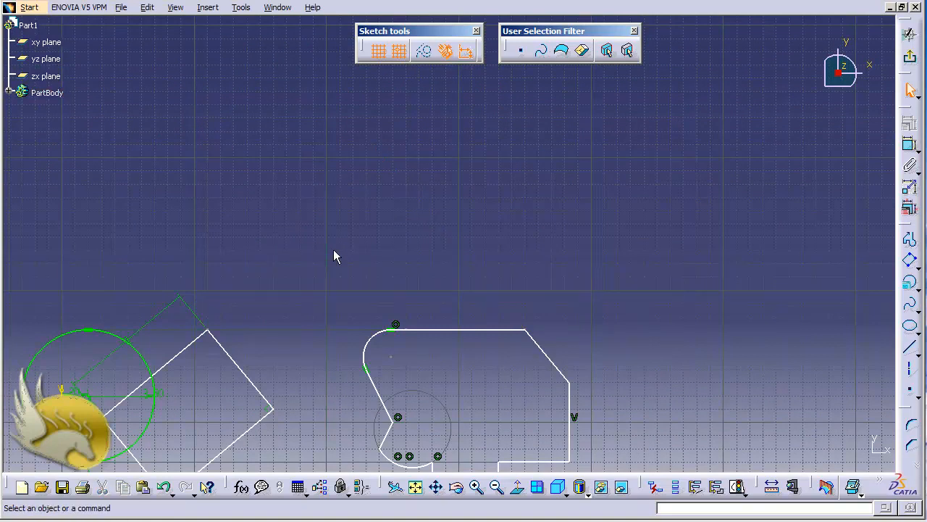
{"action": "scroll", "coordinate": [334, 250], "scroll_direction": "down", "scroll_amount": 2}
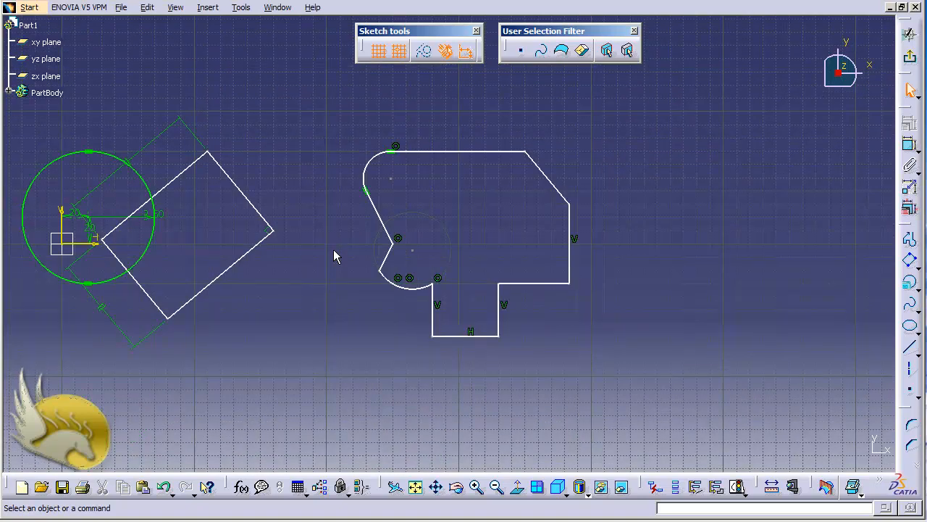
{"action": "scroll", "coordinate": [333, 249], "scroll_direction": "up", "scroll_amount": 6, "text": "ctrl"}
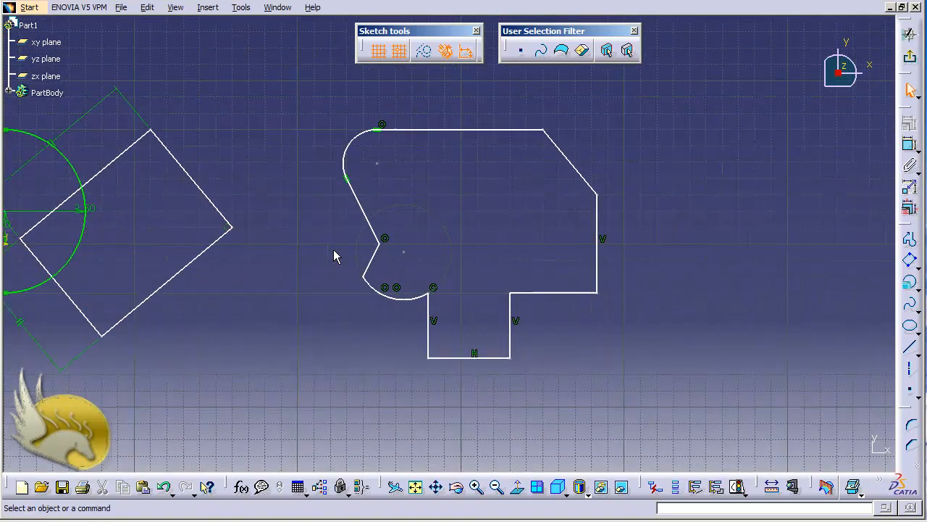